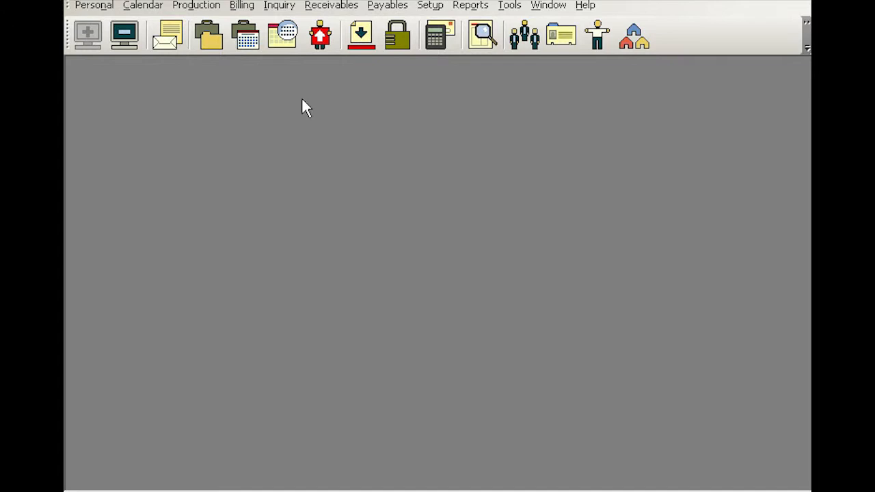
Step: Open Invoice Inquiry and examine its available search criteria, from invoice and job dates down to invoice amounts and business units
click(282, 7)
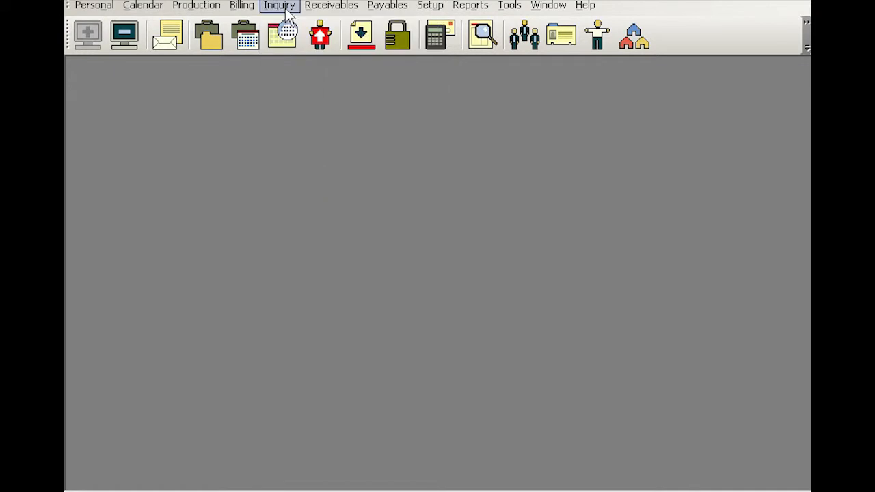
click(286, 8)
click(298, 25)
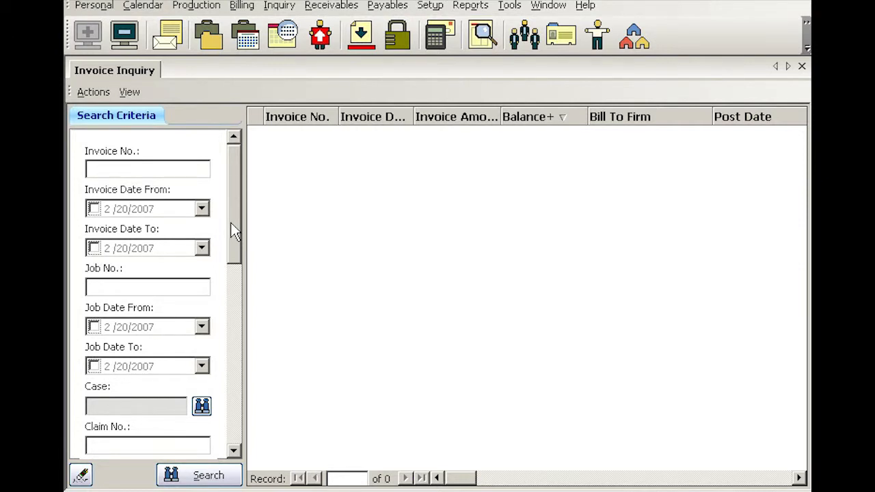
drag(233, 222, 238, 315)
click(142, 307)
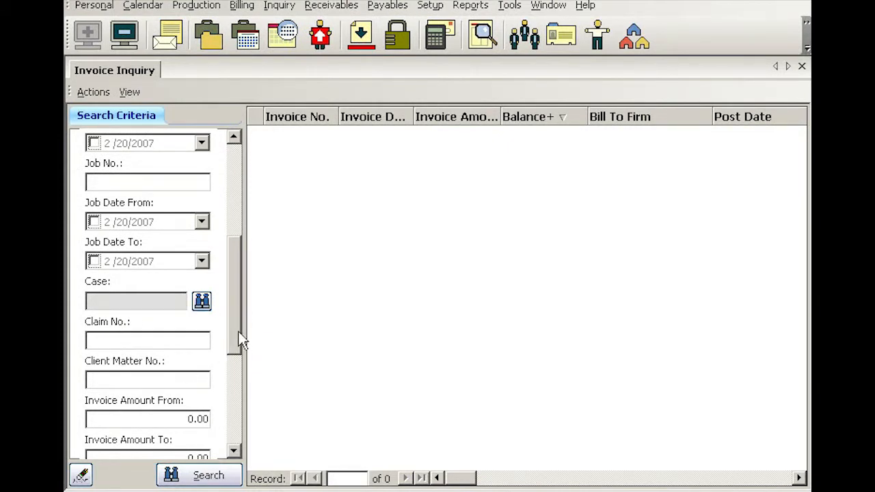
drag(236, 332, 236, 384)
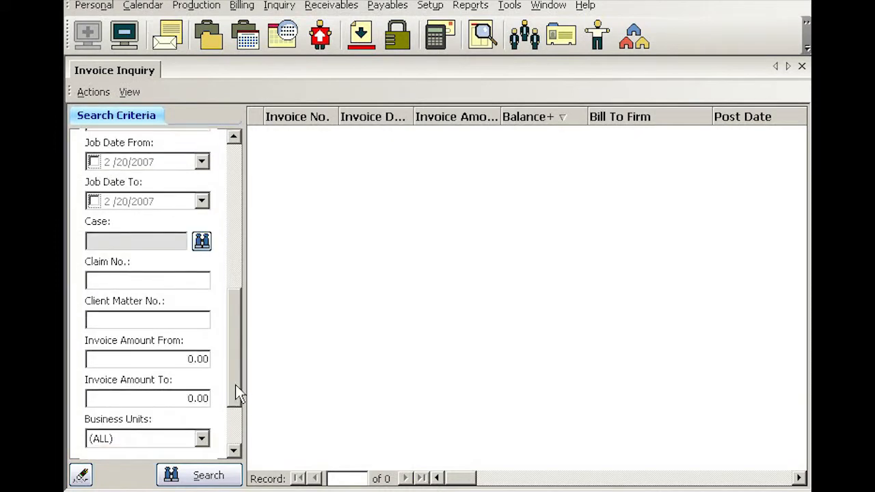
click(181, 358)
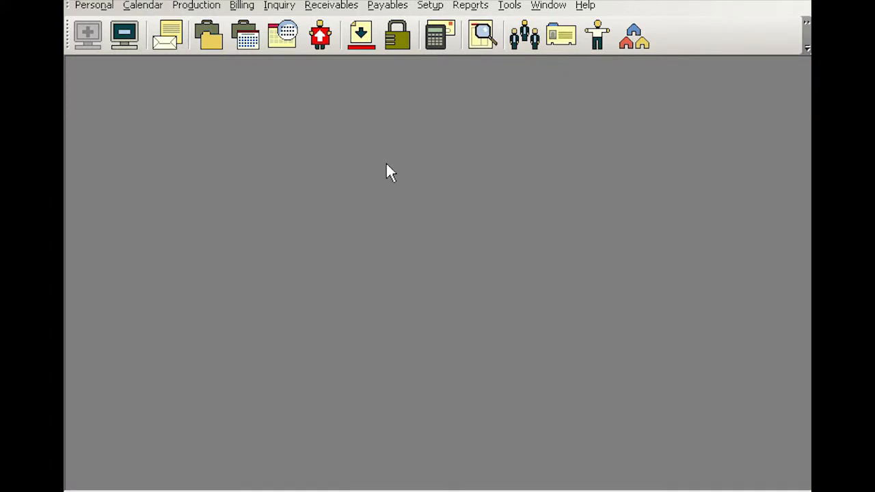
Step: Open the receivables Payments list and start a new payment
click(329, 7)
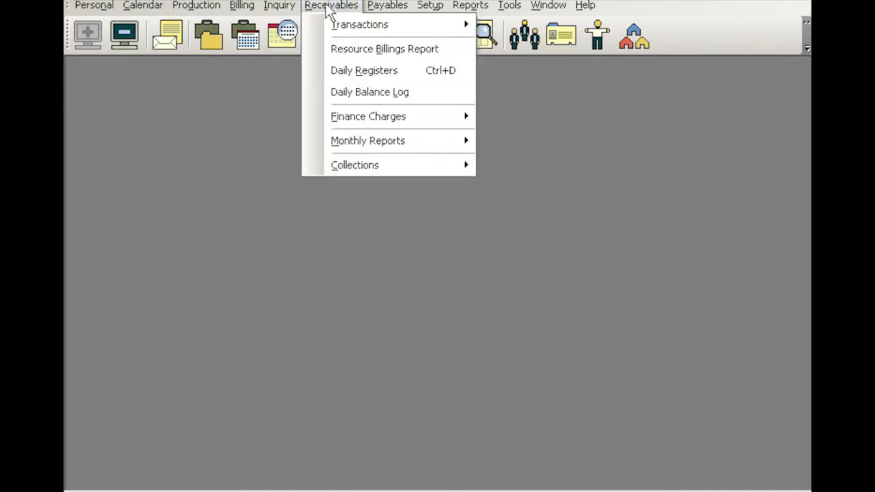
mouse_move(359, 27)
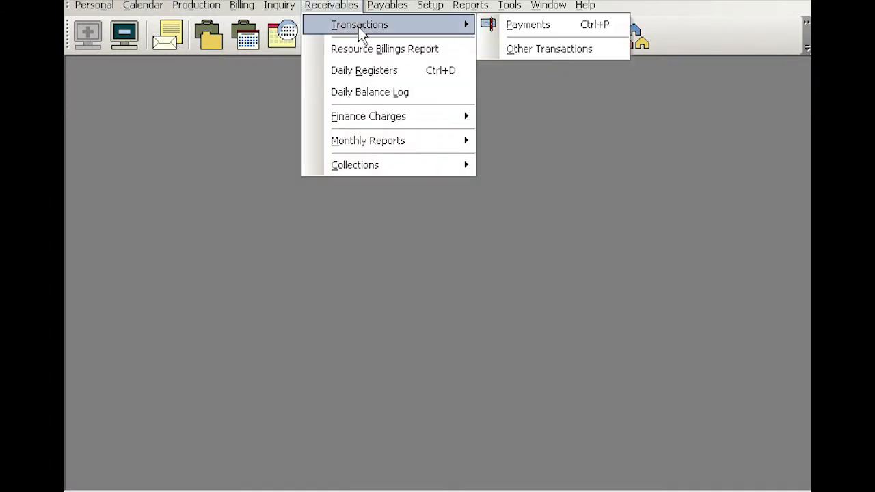
click(559, 27)
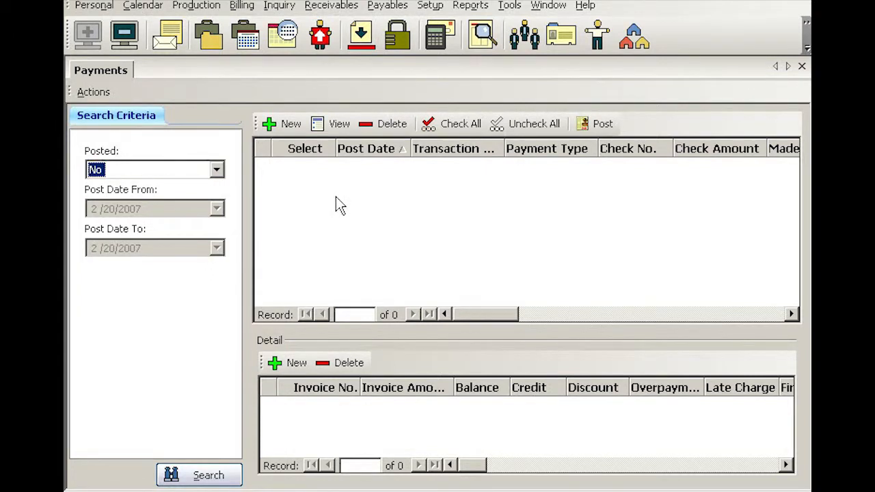
click(292, 127)
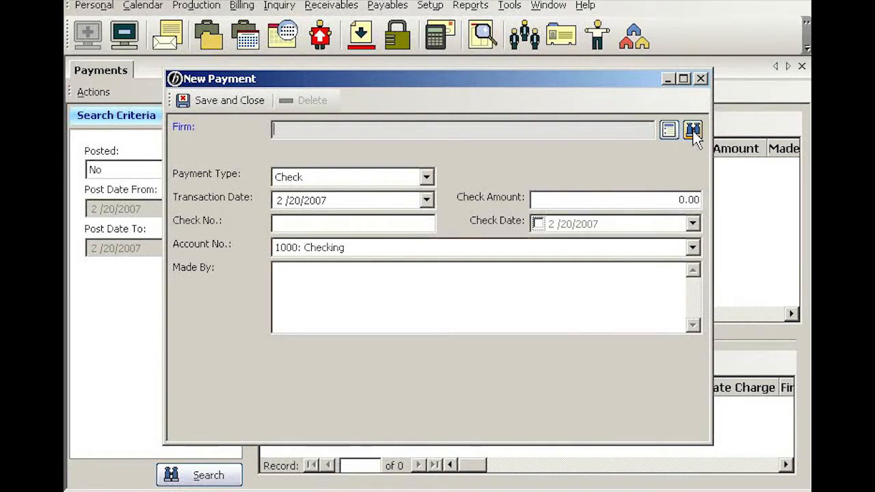
Step: Look up firms matching "baker" and choose Baker Botts LLP in Houston as the paying firm
click(693, 132)
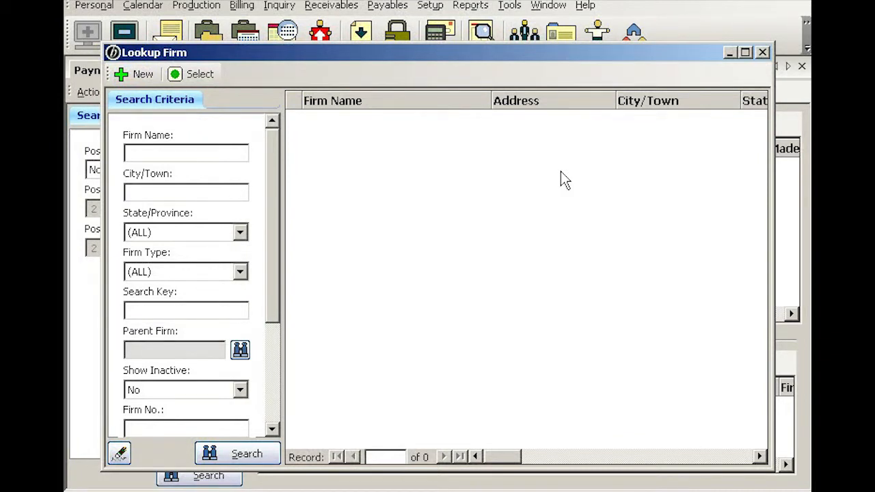
text(baker)
key(Return)
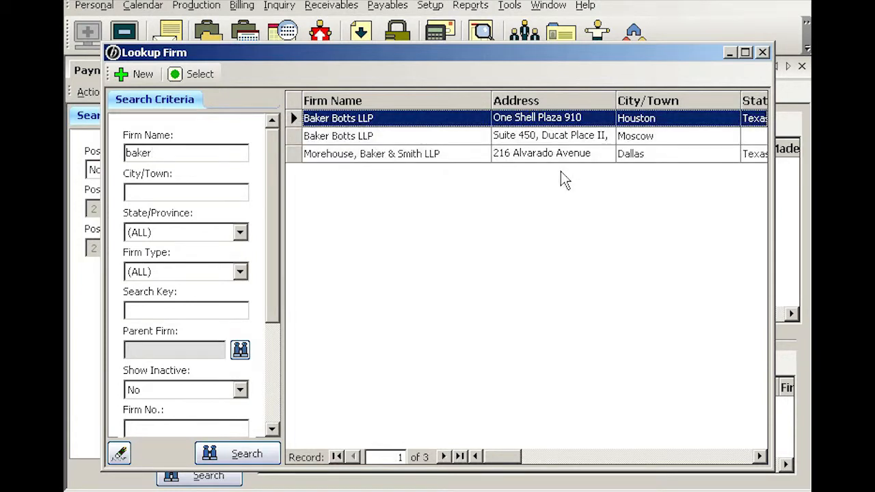
key(Return)
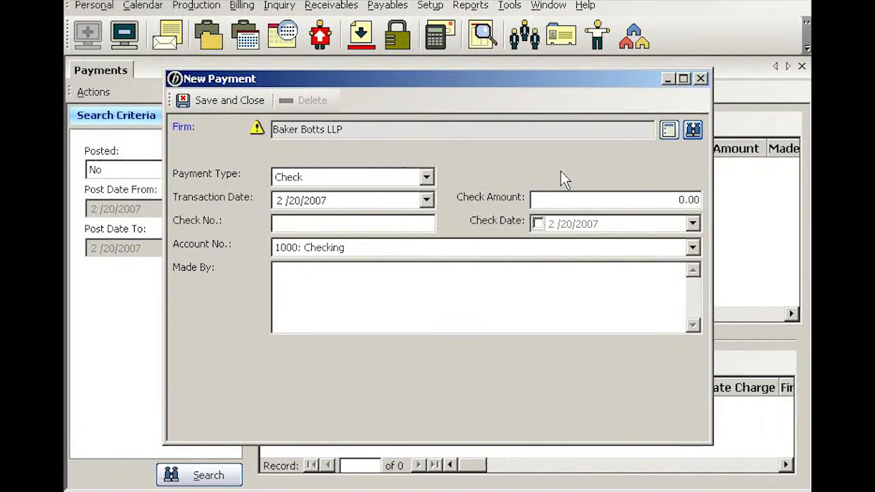
Step: Enter a check amount of 700.94 and check number 45111 for the payment
key(Tab)
key(Tab)
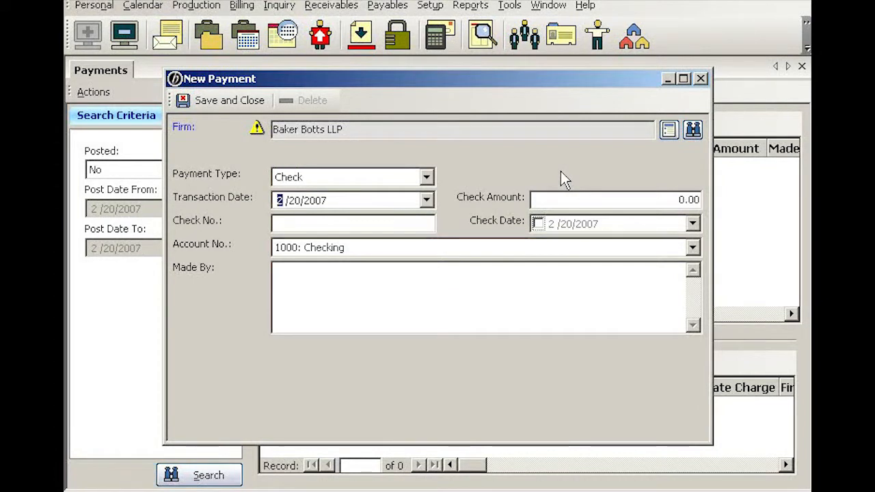
key(Tab)
text(700.94)
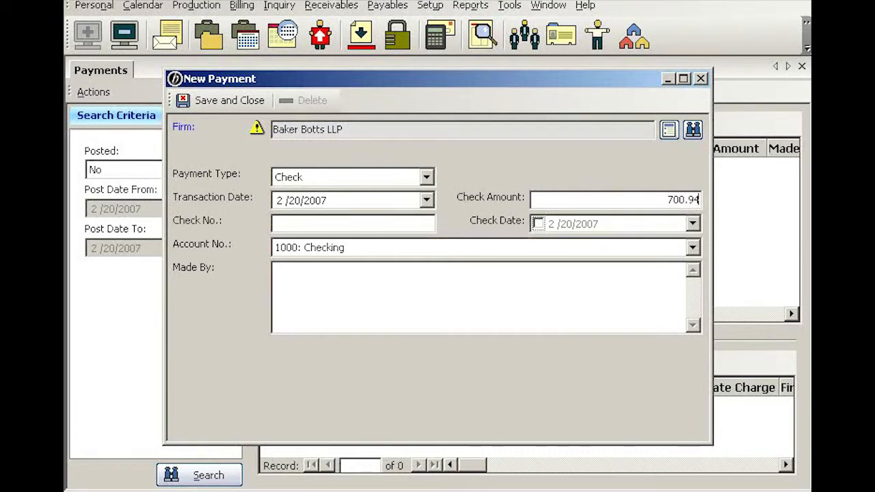
key(Tab)
text(45111)
Step: Set the check date to 2/8/2007, keep account 1000: Checking, leave Made By empty and save the payment
click(692, 224)
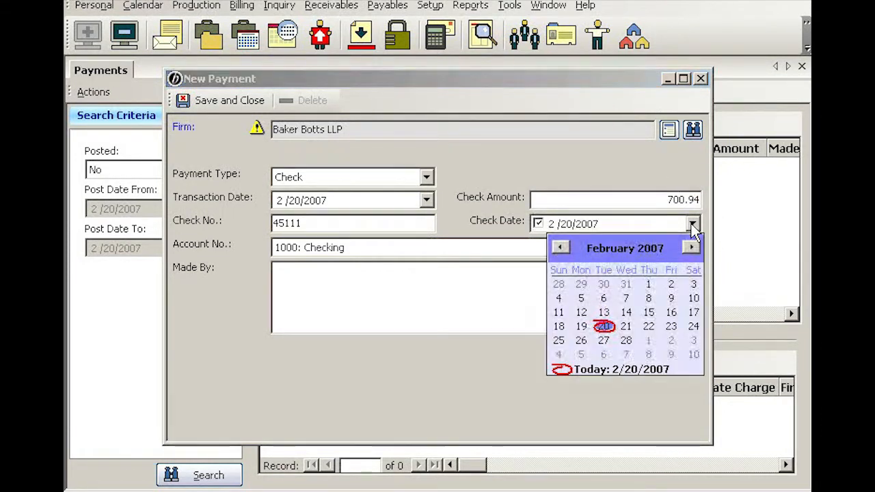
click(649, 299)
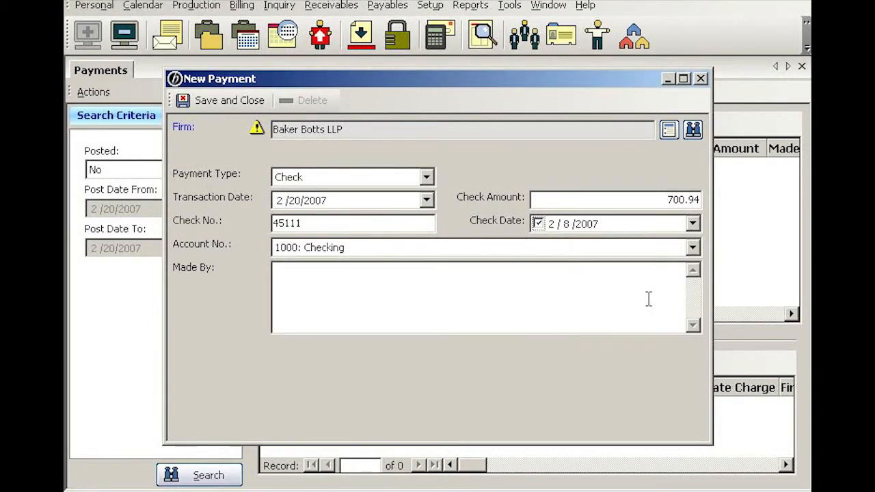
key(Tab)
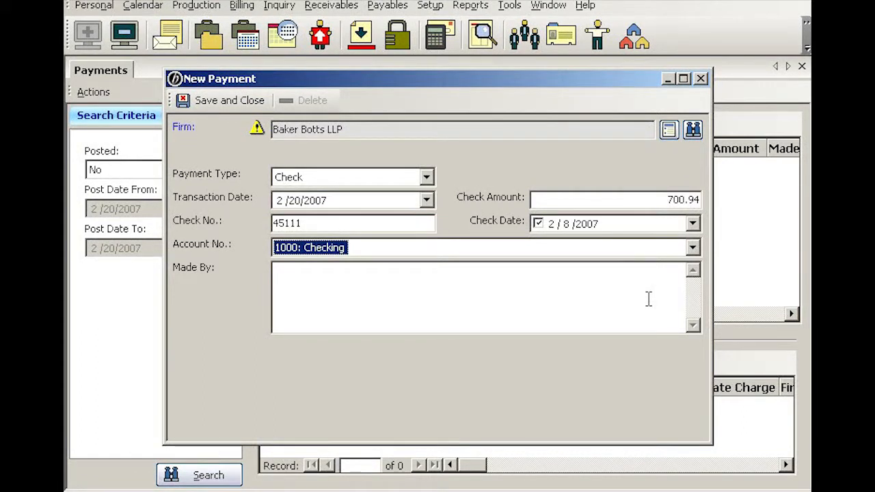
key(Tab)
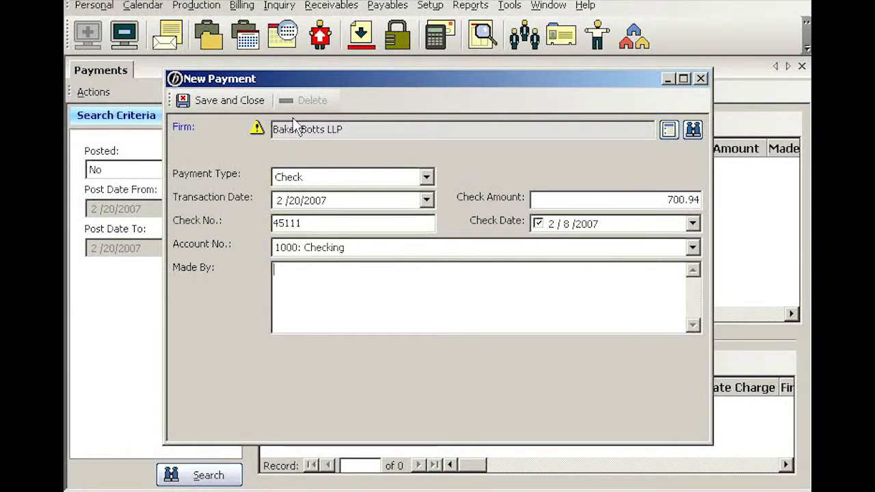
click(217, 101)
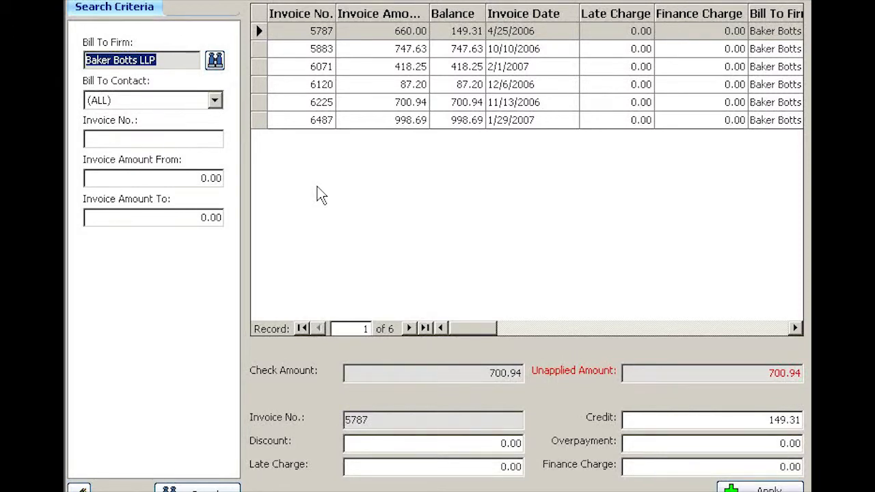
Step: Select invoice 6225 in the Baker Botts LLP invoice list as the one the check pays
click(366, 104)
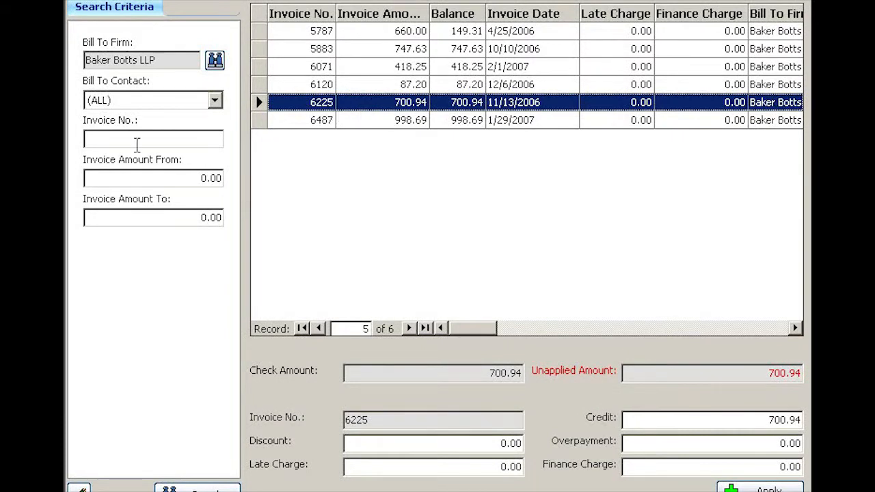
click(100, 140)
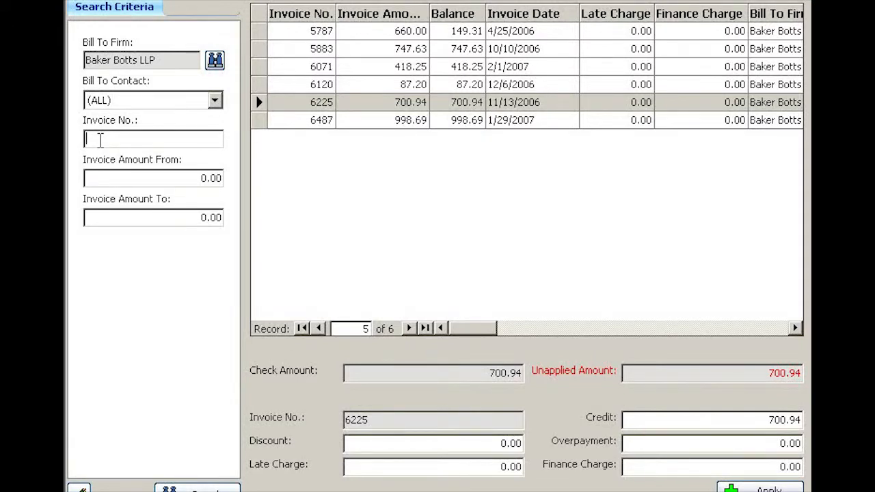
click(369, 112)
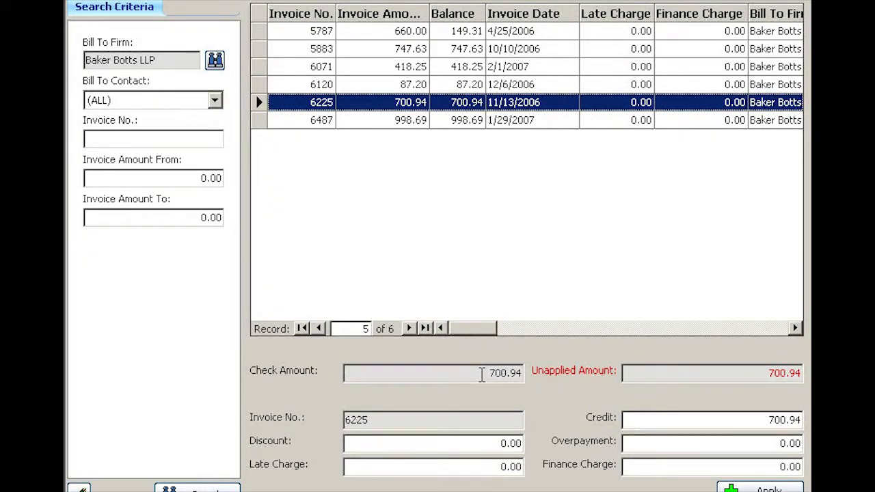
Step: Review the check amount, unapplied amount, invoice number, credit, discount, overpayment, late charge and finance charge fields for the selected invoice
drag(482, 374, 536, 372)
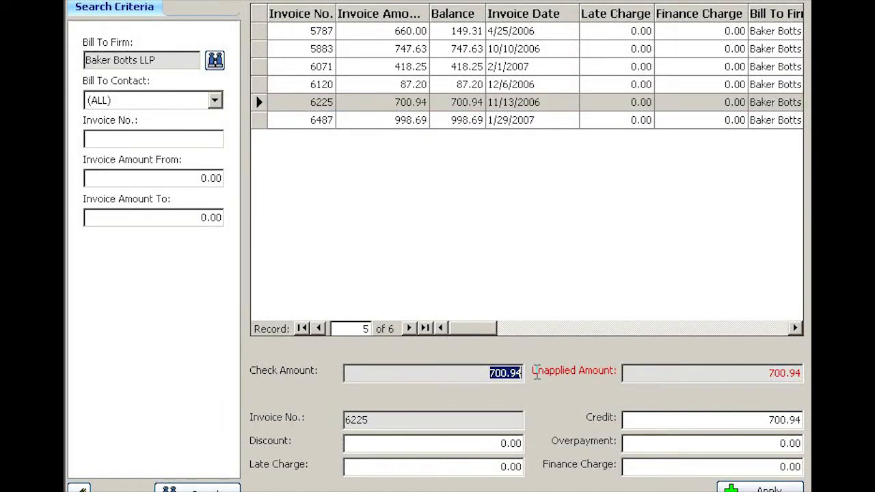
key(Tab)
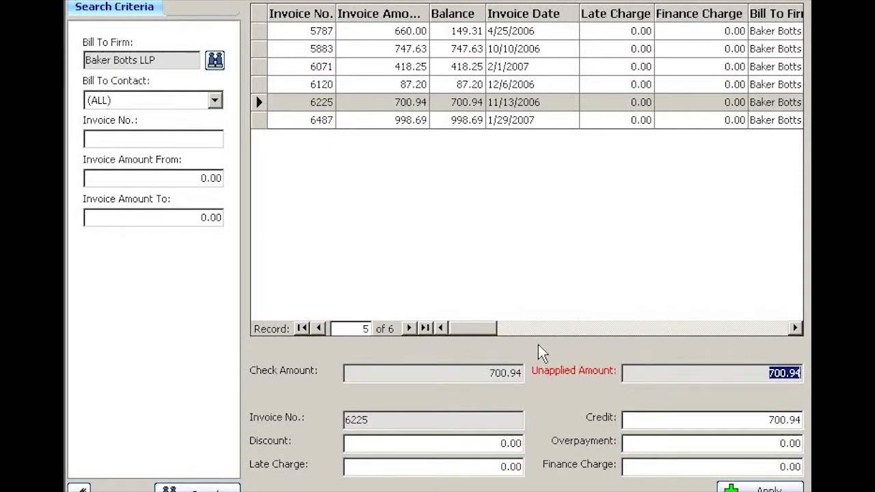
key(Tab)
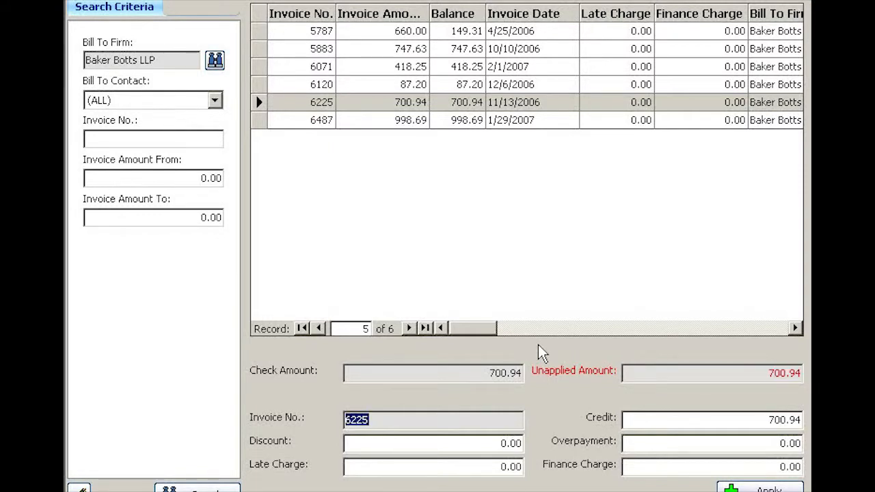
key(Tab)
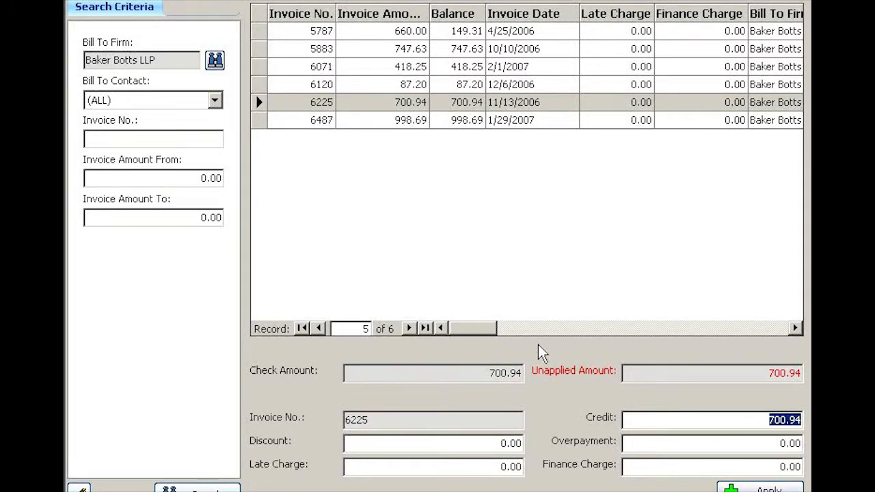
key(Tab)
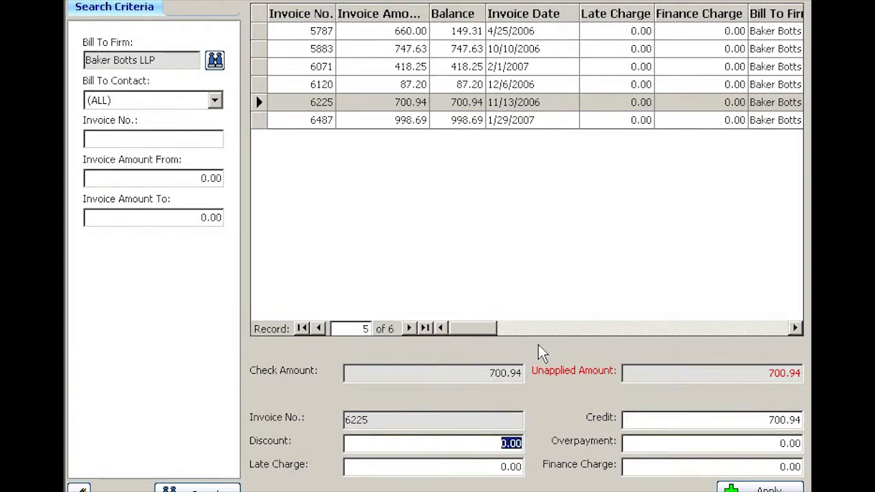
key(Tab)
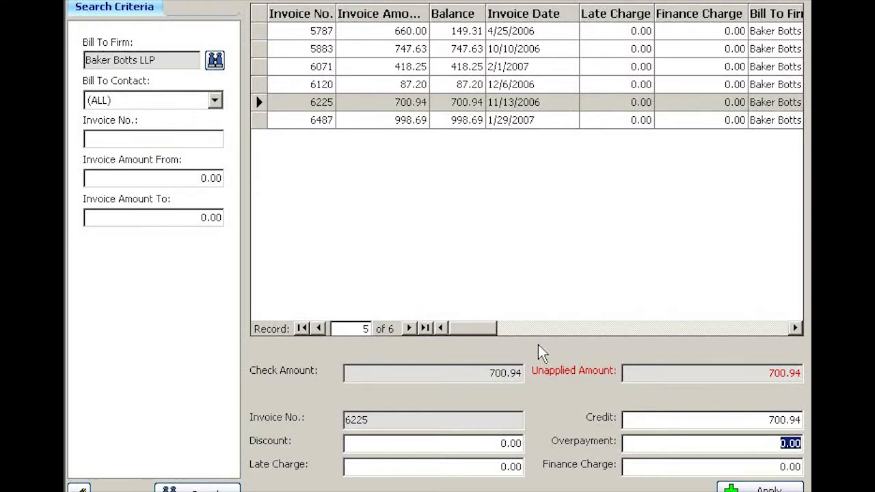
key(Tab)
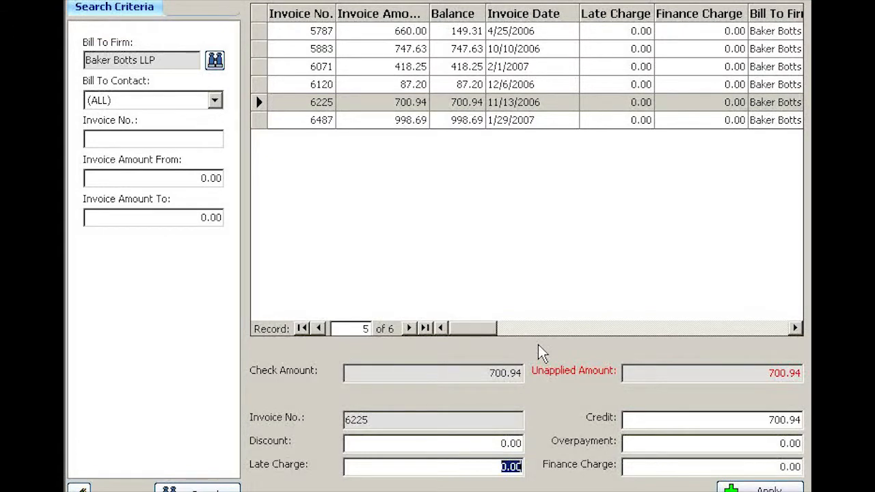
key(Tab)
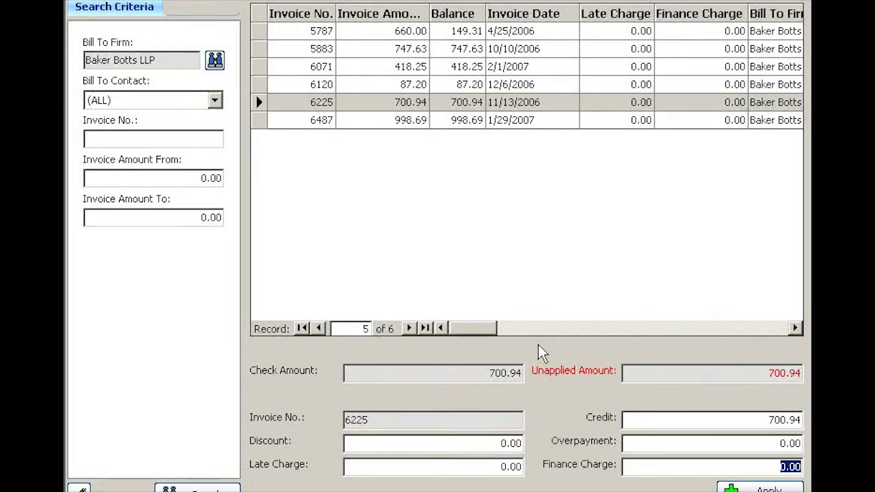
Step: Apply a credit of 700.94 to invoice 6225, and select the total row in the unposted payments list
click(614, 103)
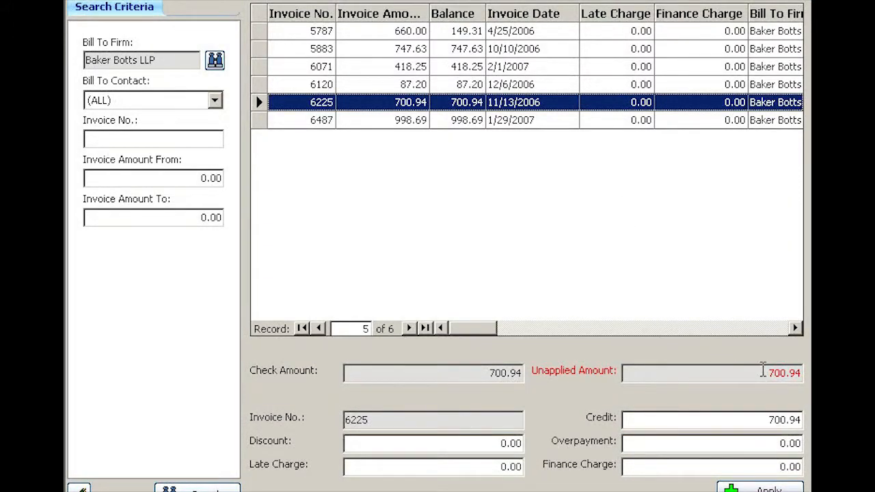
drag(763, 373, 805, 376)
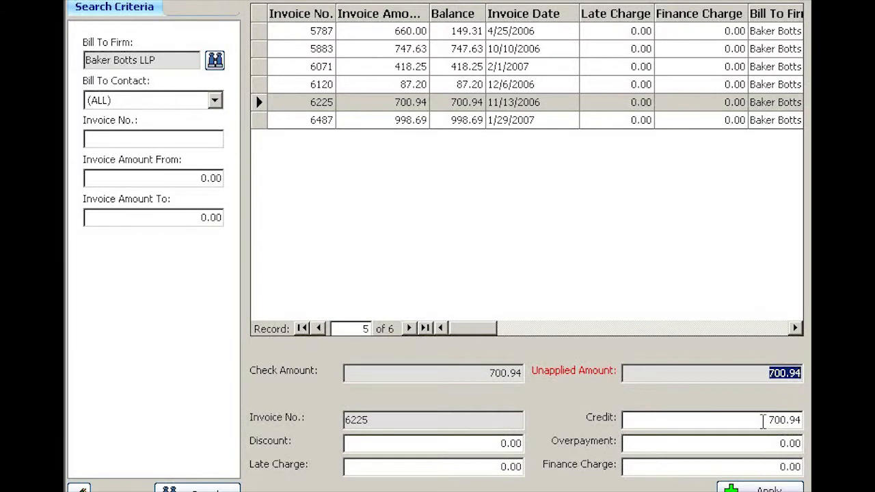
drag(770, 421, 800, 421)
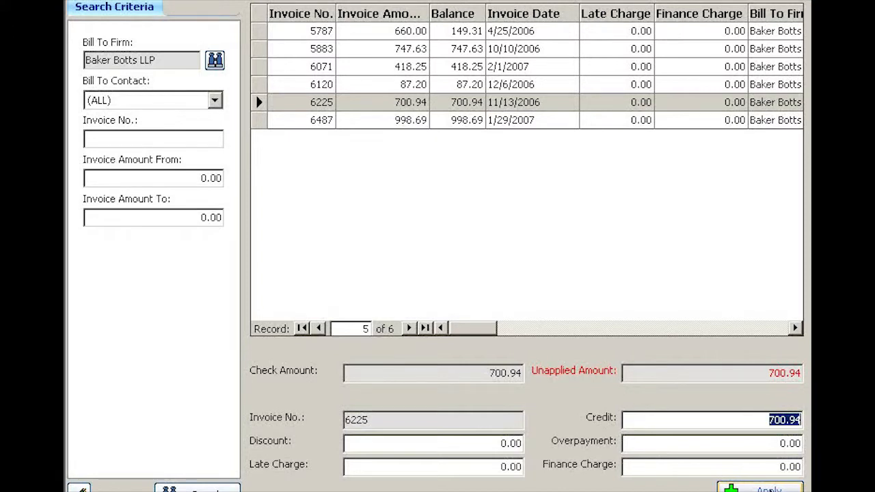
click(761, 489)
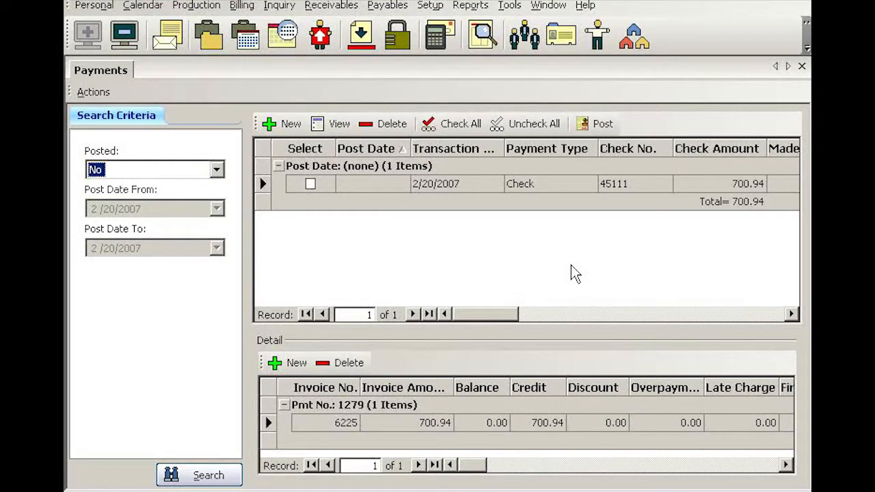
click(573, 202)
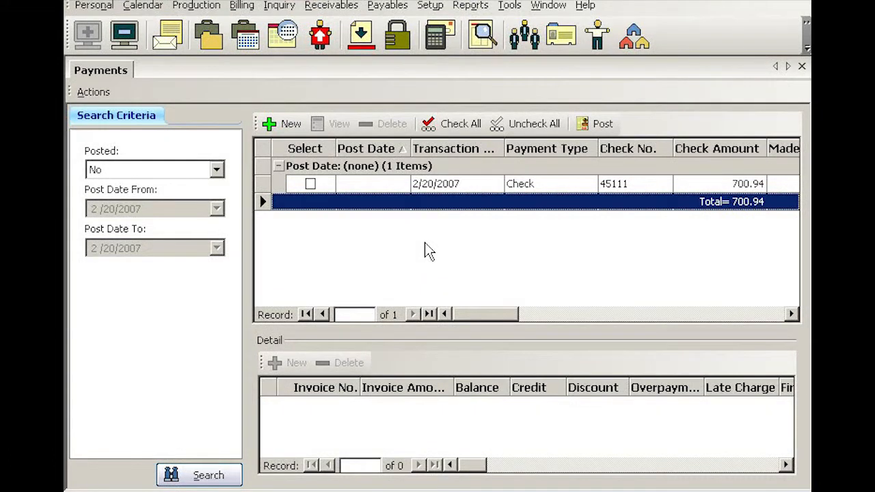
Step: Start a new payment and look up firms by "state", selecting State Farm Insurance as the paying firm
click(291, 126)
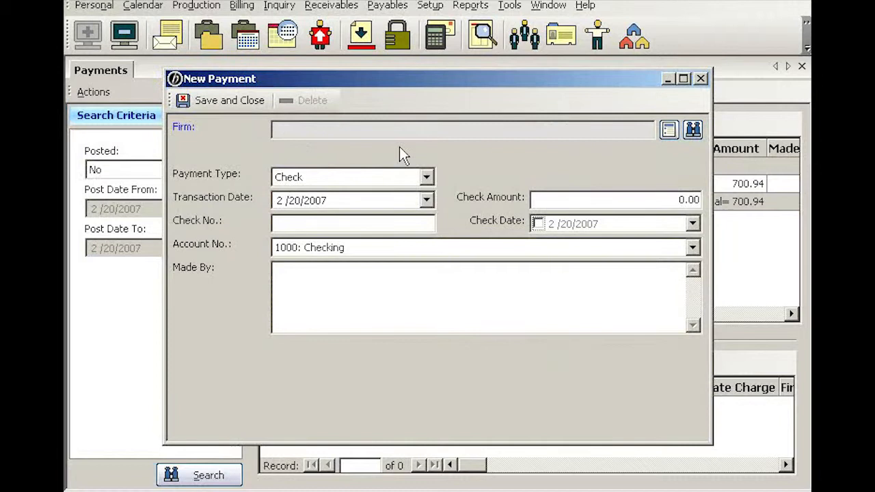
click(693, 131)
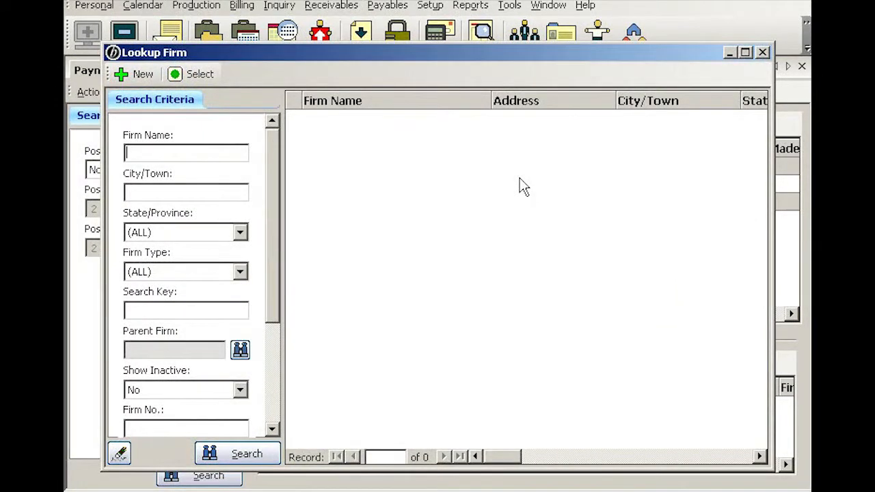
text(state)
key(Return)
key(Down)
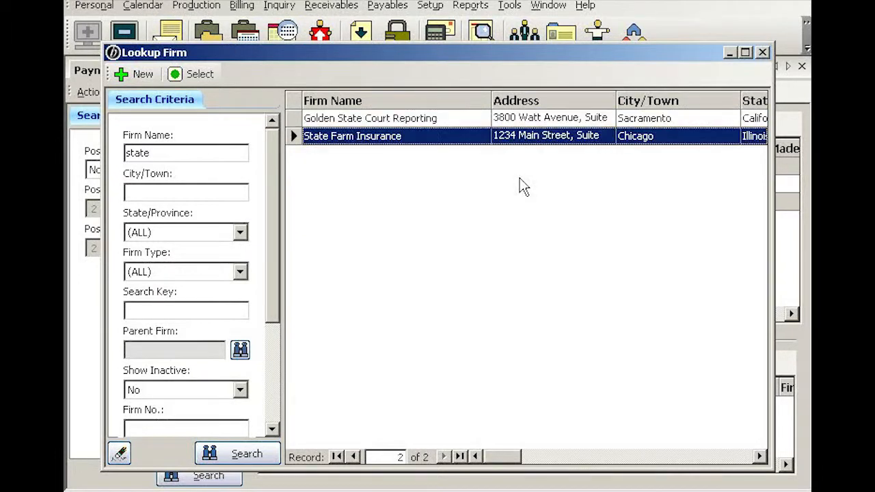
key(Return)
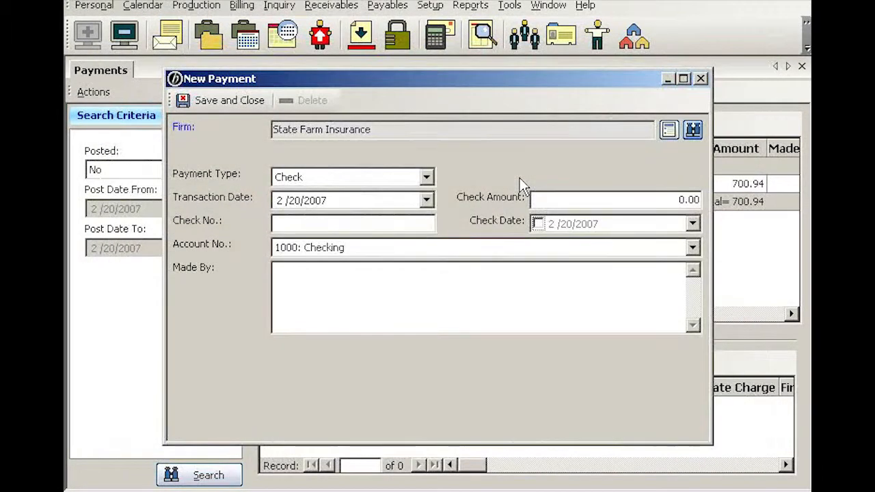
Step: Keep payment type Check and transaction date 2/20/2007, and enter check amount 2,301.94 and check number 54111
key(Tab)
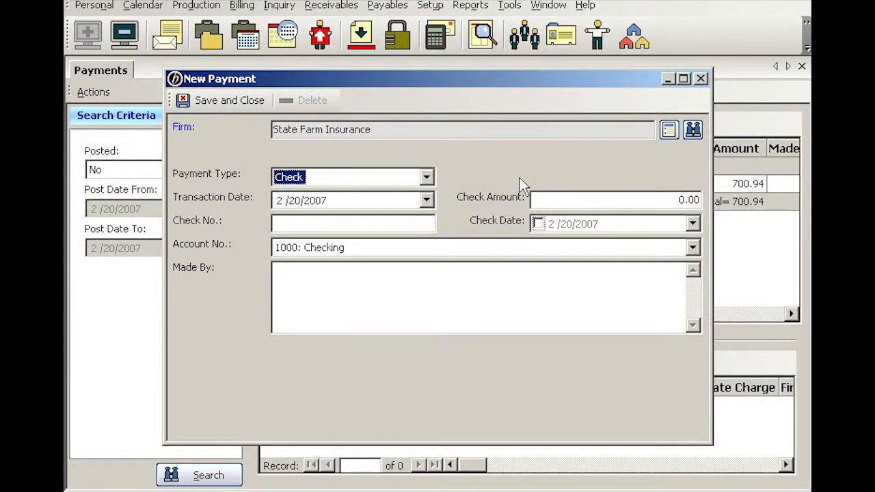
key(Tab)
key(Tab)
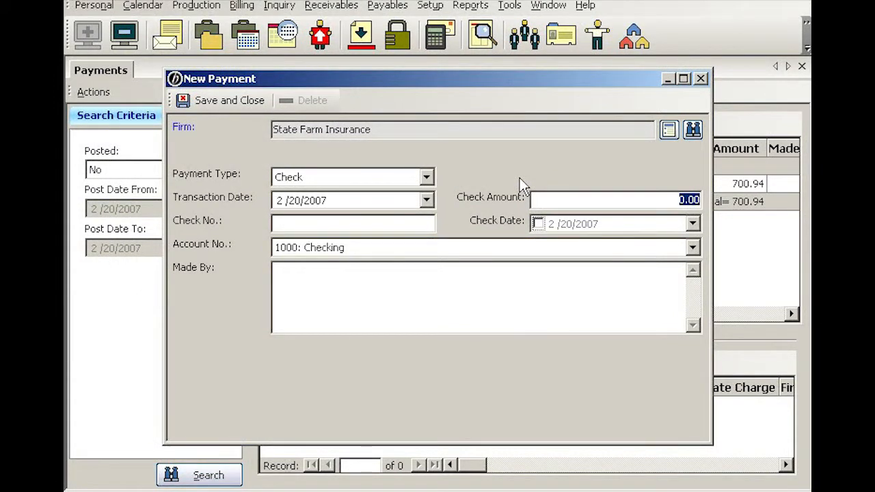
text(2,301.94)
key(Tab)
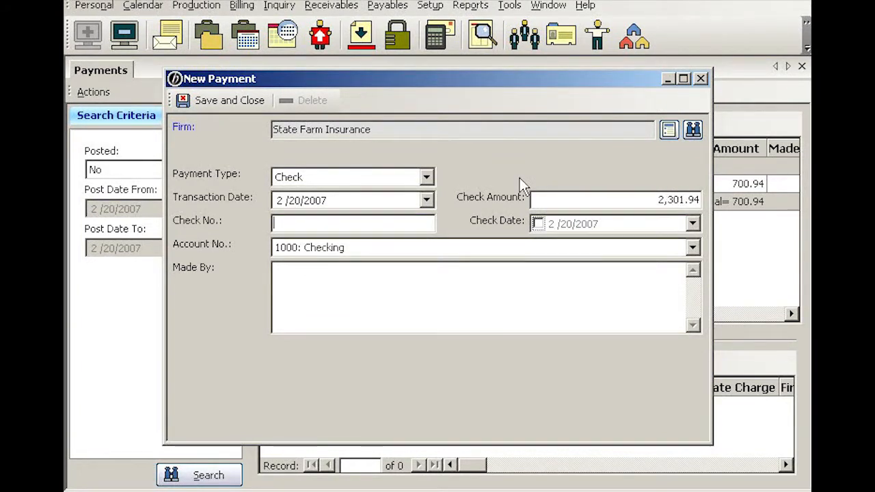
text(54111)
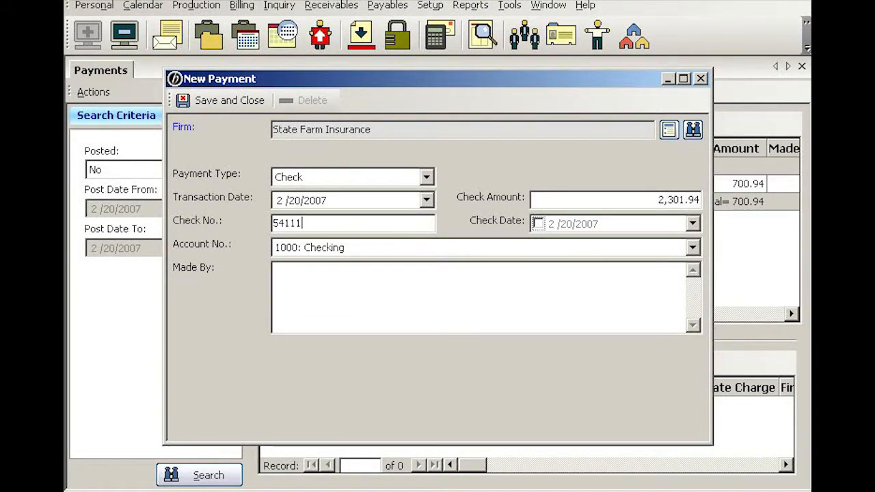
Step: Set the check date to 2/2/2007, keep account 1000: Checking, leave Made By empty and save the State Farm Insurance payment
click(693, 224)
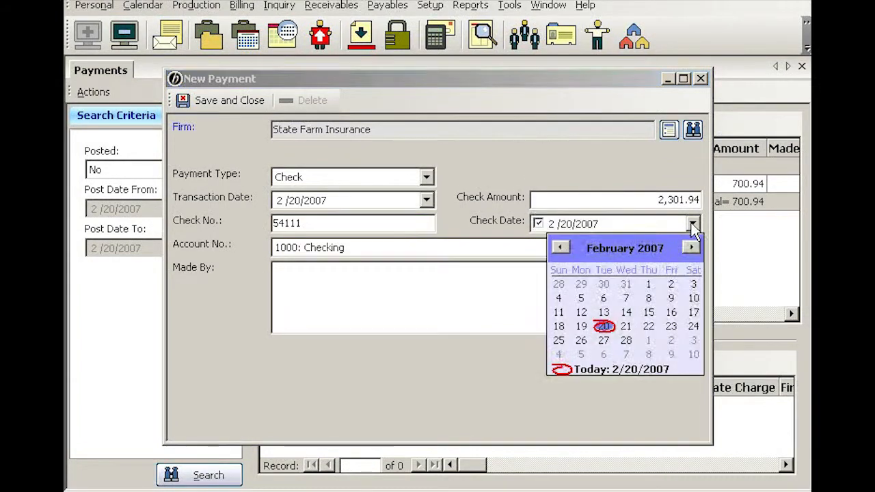
click(672, 284)
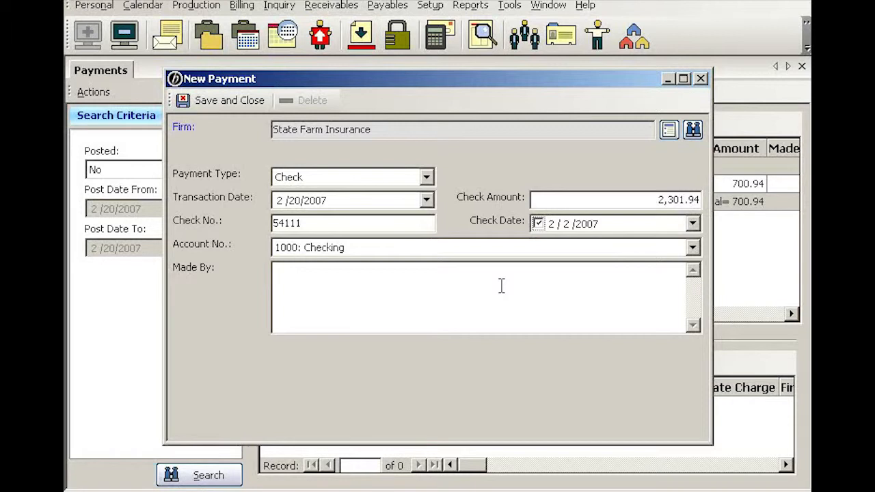
key(Tab)
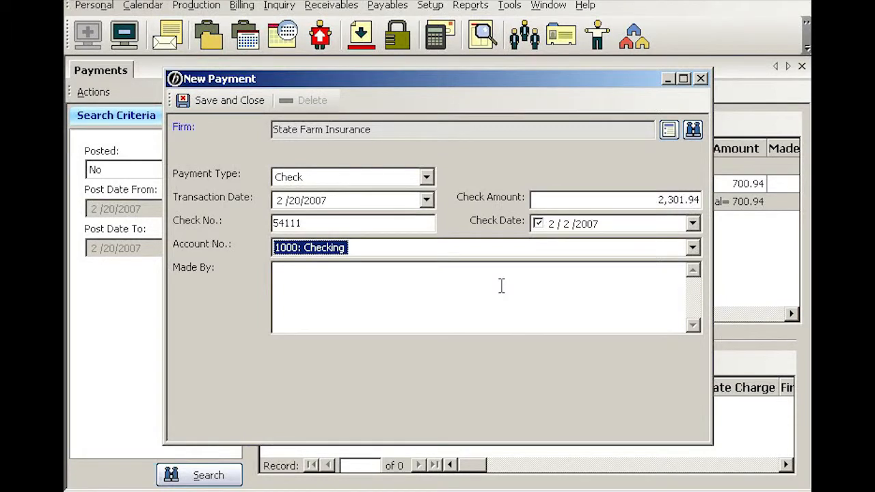
key(Tab)
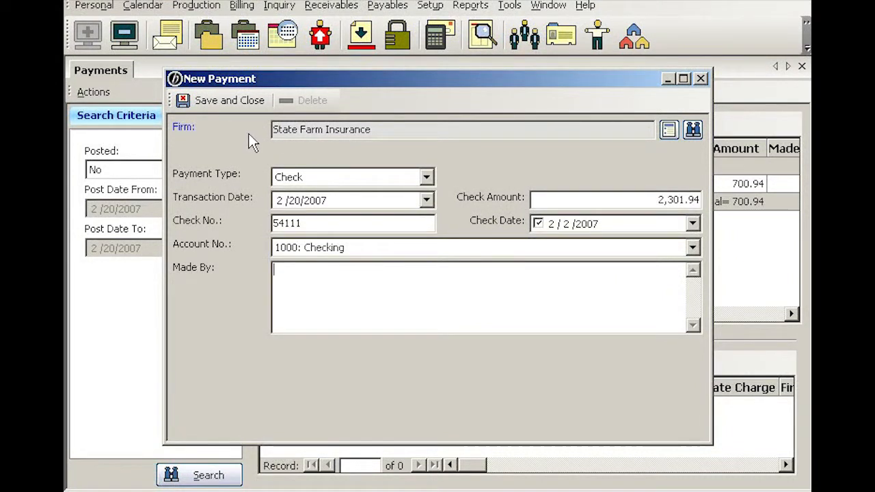
click(235, 101)
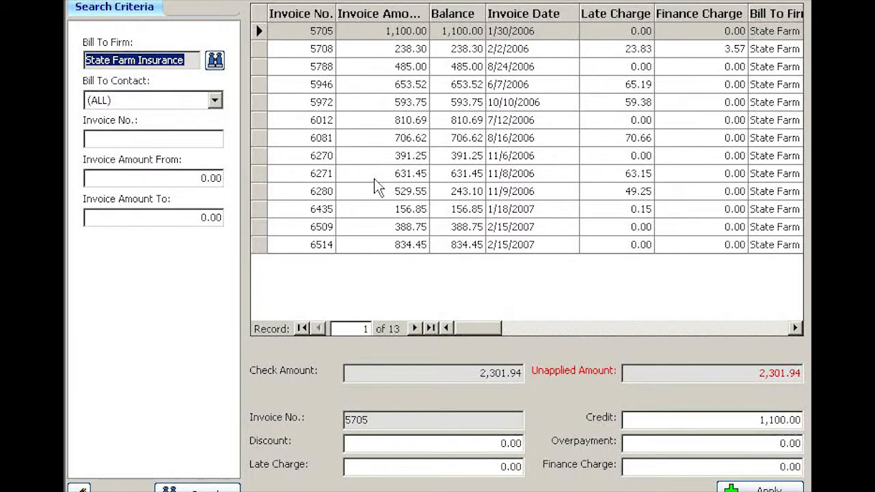
Step: Sort the State Farm Insurance invoices by ascending invoice number and apply a credit of 1,100.00 to invoice 5705
click(313, 16)
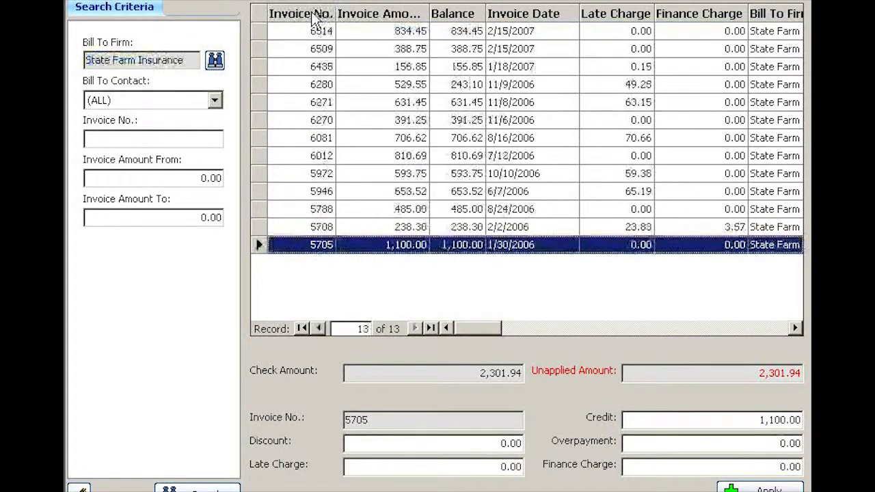
click(313, 16)
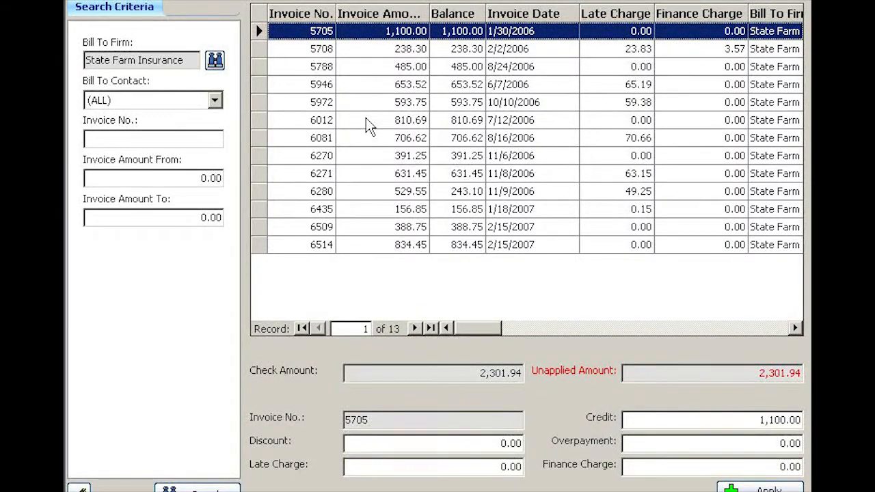
key(alt+a)
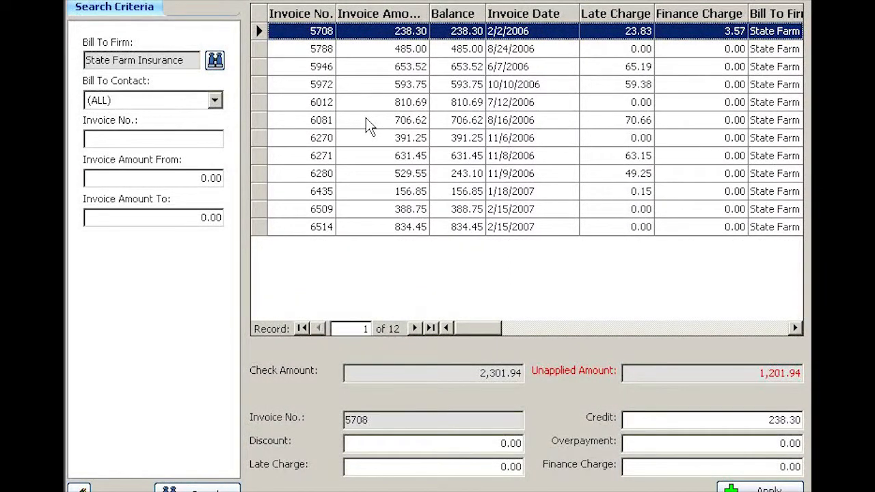
Step: Apply a credit of 810.69 to invoice 6012 and the remaining 391.25 to invoice 6270
key(Down)
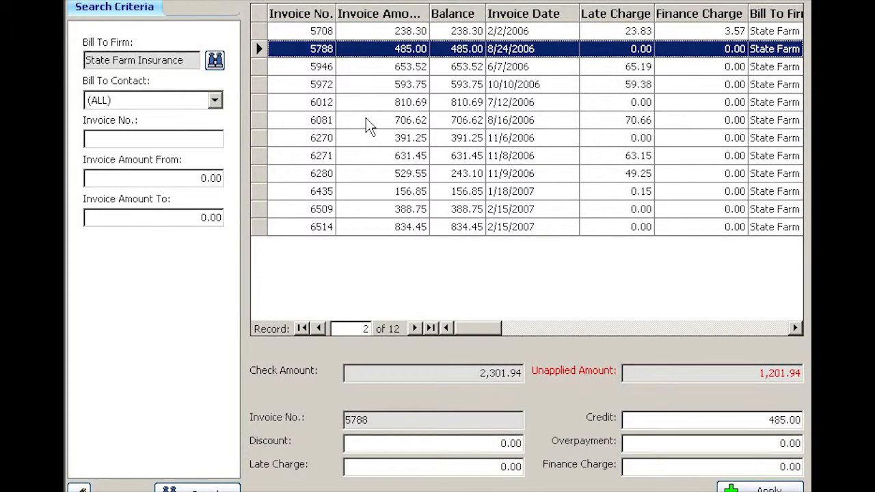
key(Down)
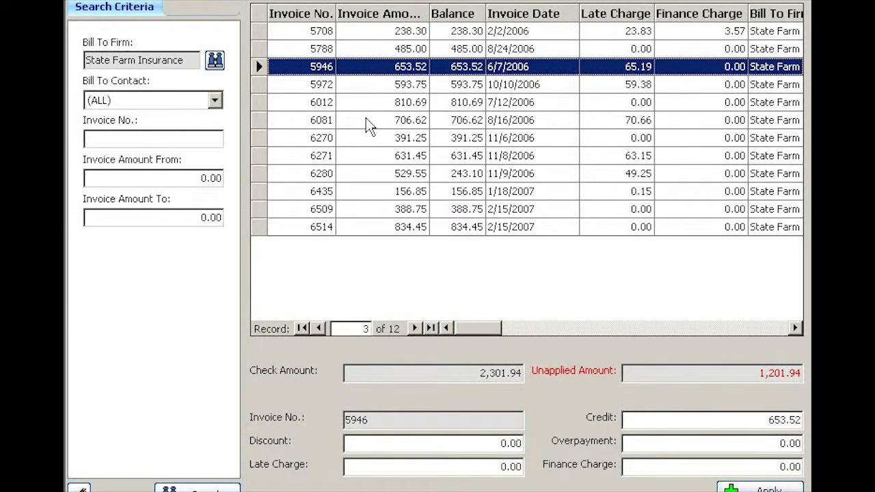
key(Down)
key(Down)
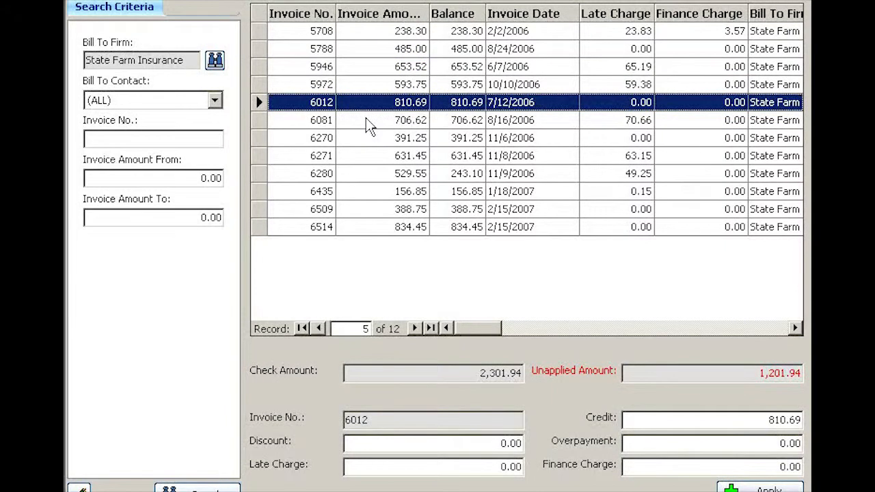
key(alt+a)
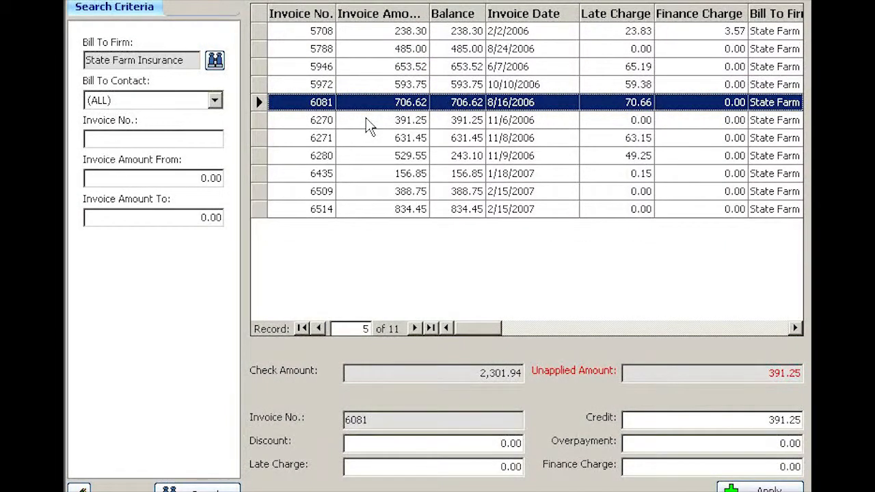
key(Down)
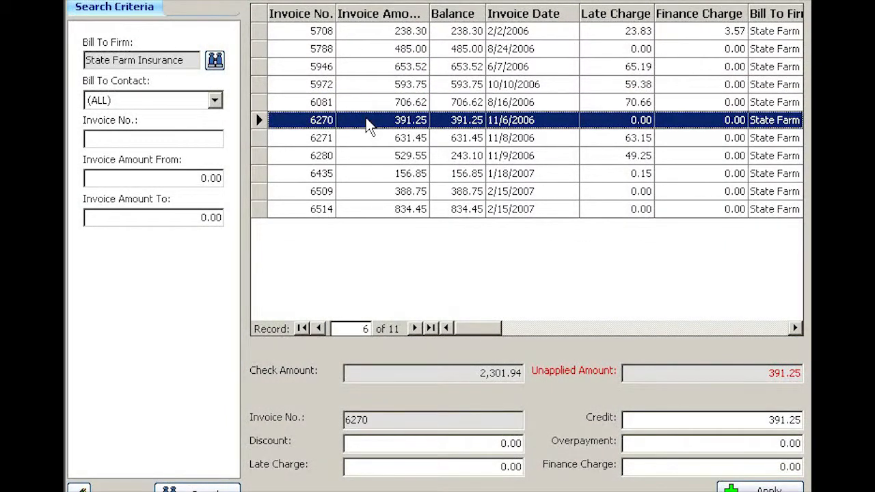
key(alt+a)
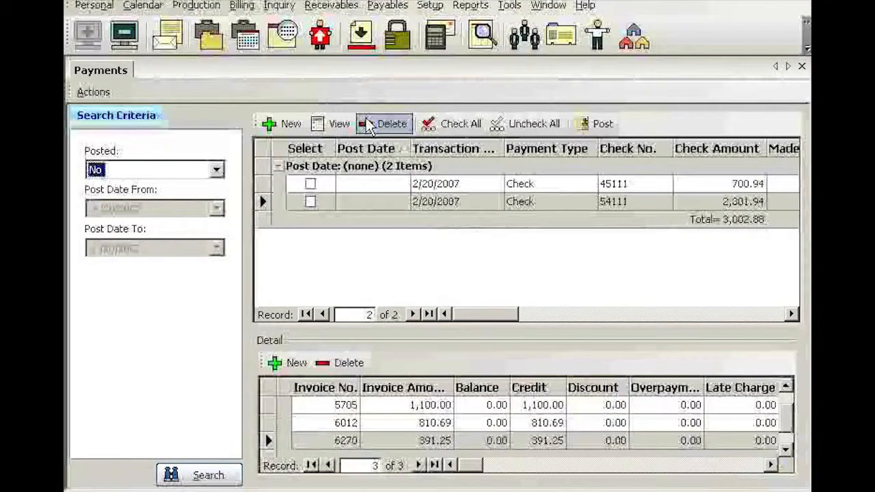